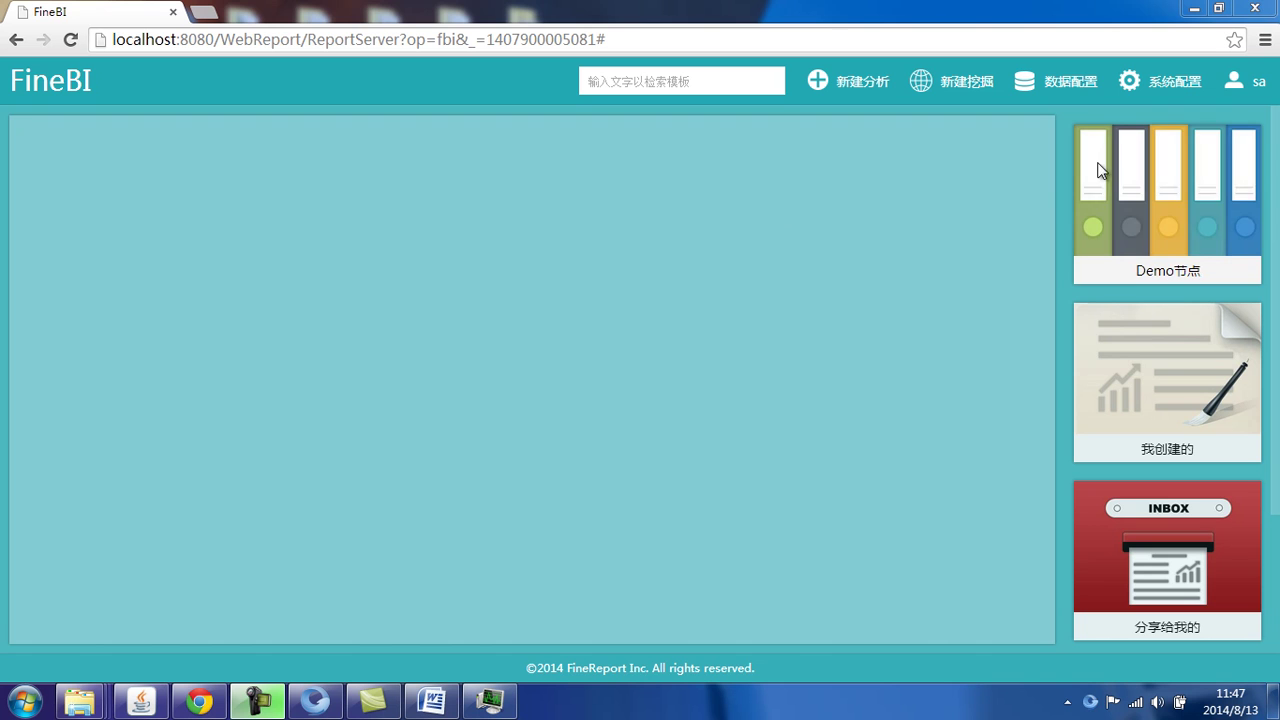
# Step: Open the 系统配置 menu from the FineBI home page header
pyautogui.click(1173, 87)
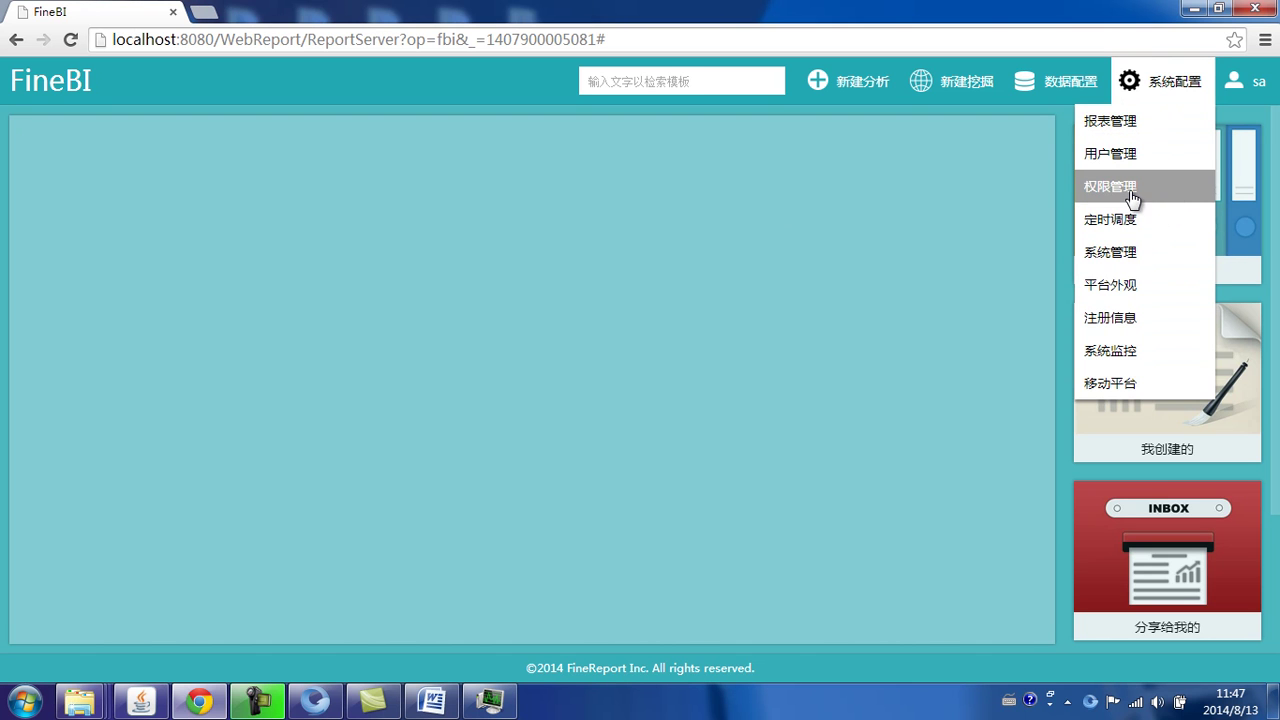
# Step: In 权限管理, grant the 人力资源 部长 position 查看 on Demo节点 and olap分析, then save
pyautogui.click(1170, 192)
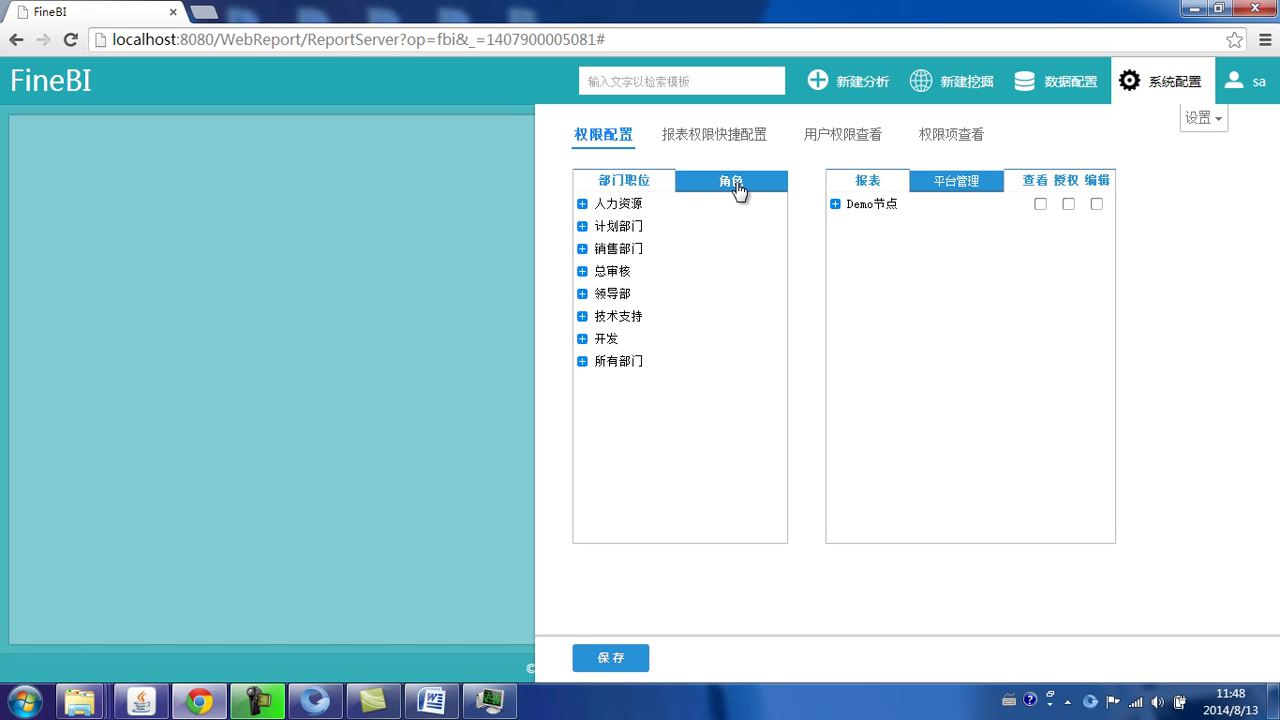
pyautogui.click(835, 204)
pyautogui.click(581, 204)
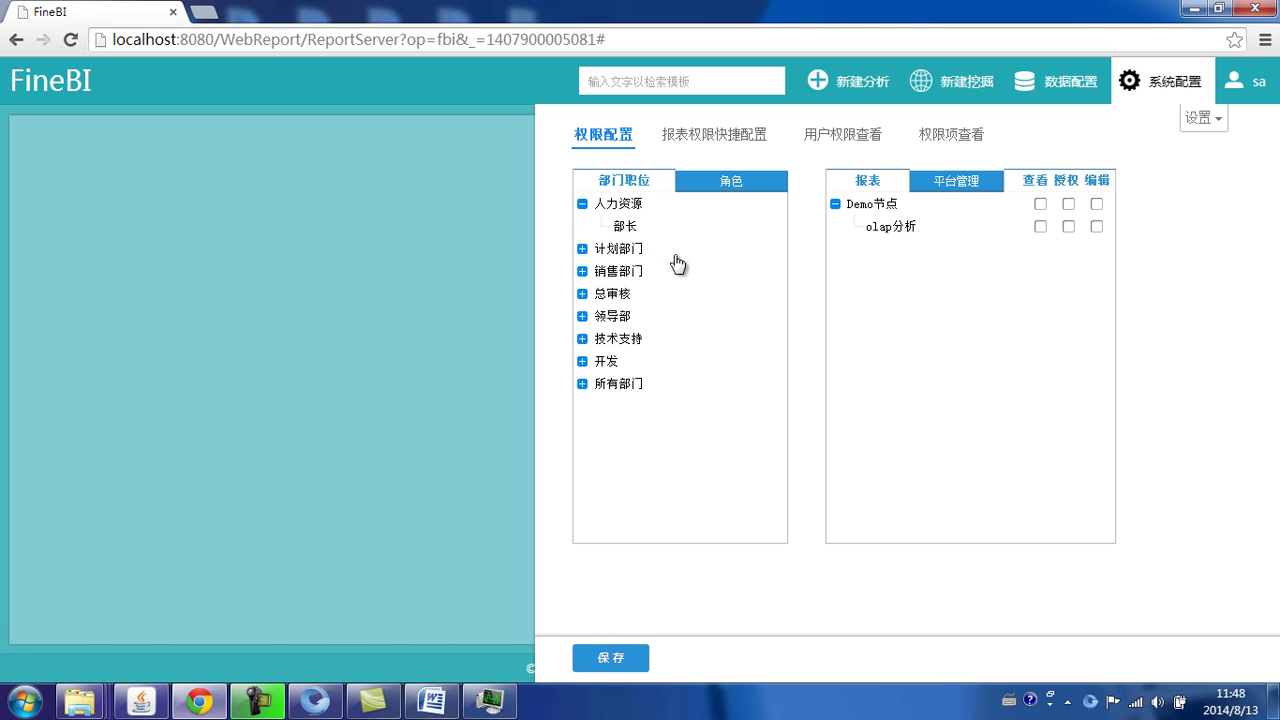
pyautogui.click(630, 228)
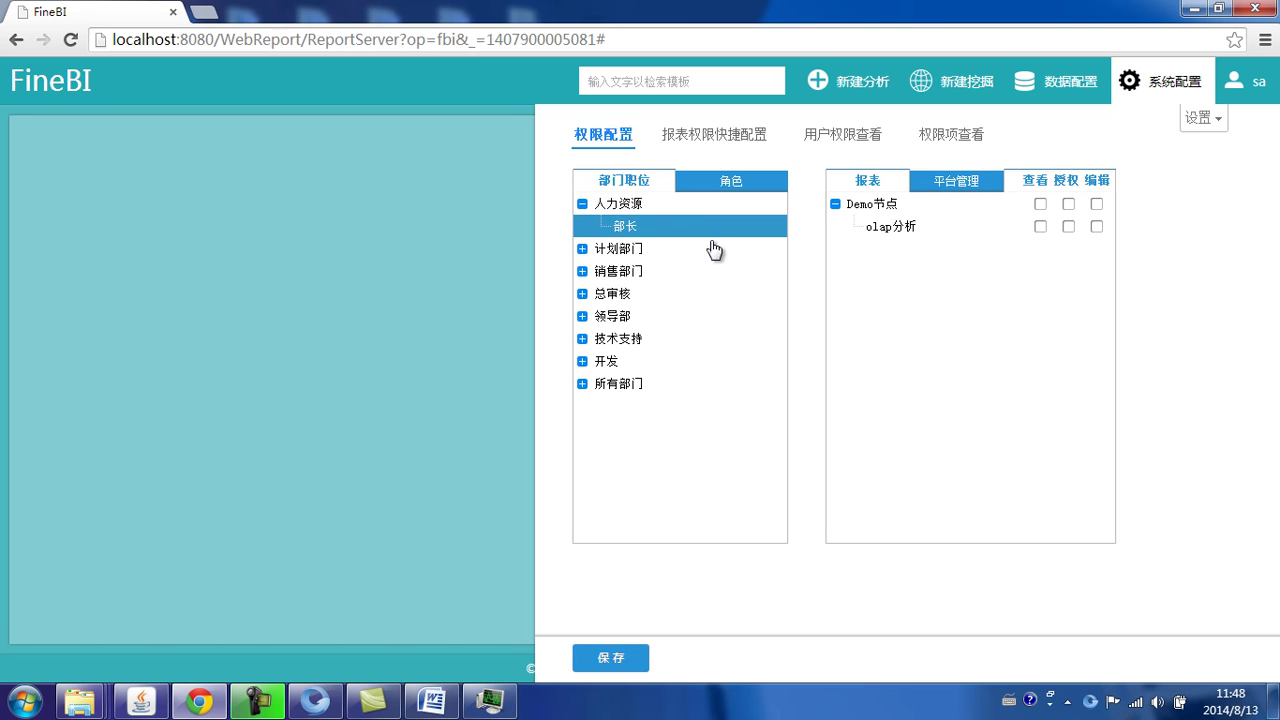
pyautogui.click(1039, 228)
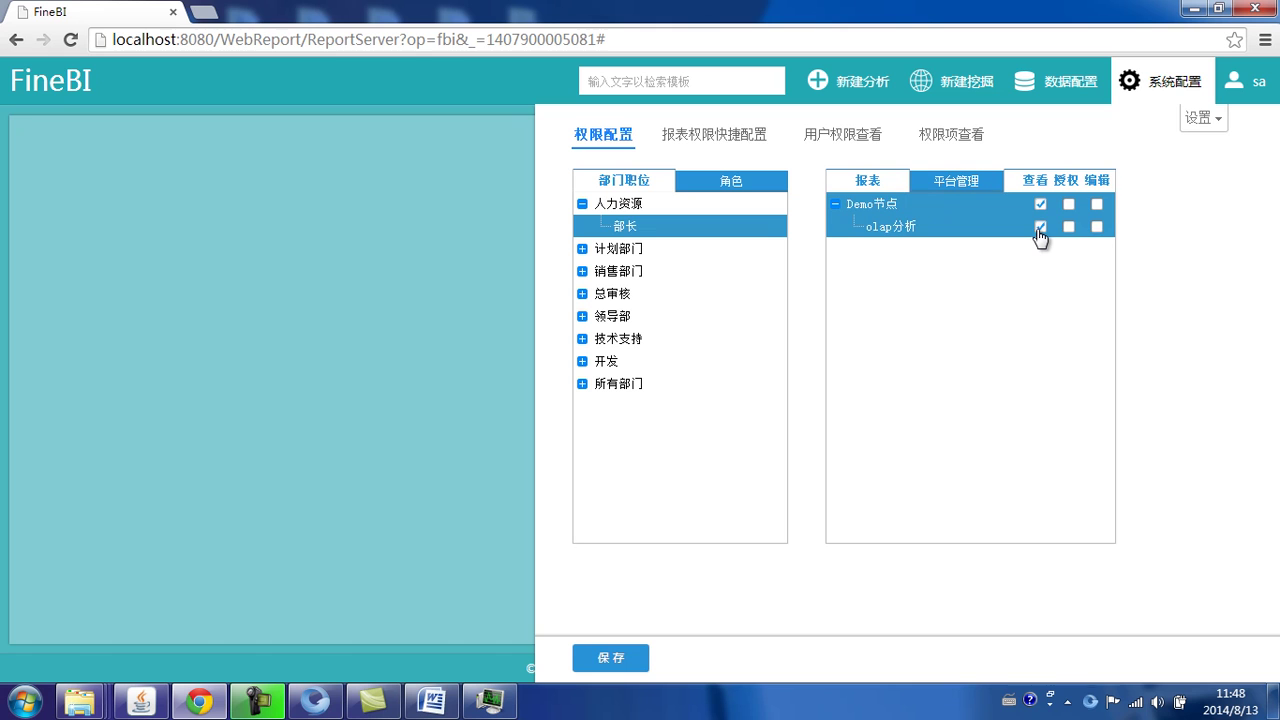
pyautogui.click(619, 660)
# Step: Sign out of sa, log in as test1 with its password, and open Demo节点
pyautogui.click(1257, 85)
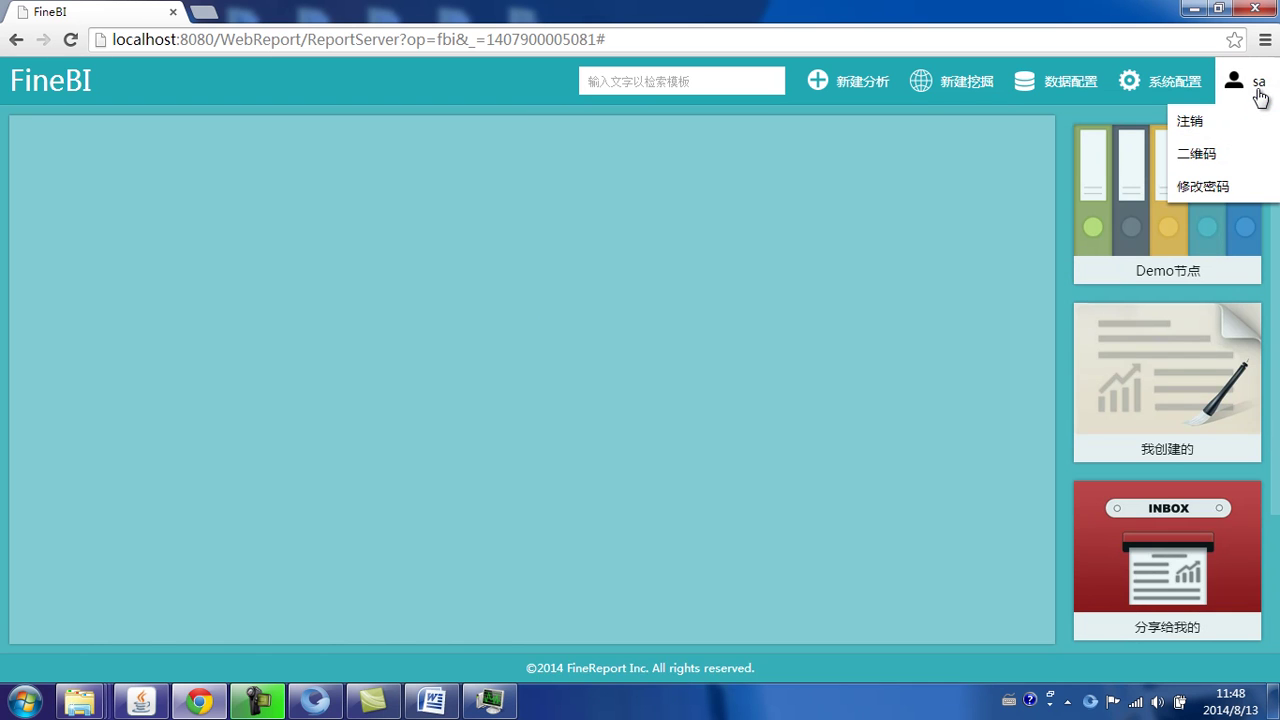
pyautogui.click(1230, 128)
pyautogui.write('test1')
pyautogui.press('Tab')
pyautogui.write('123')
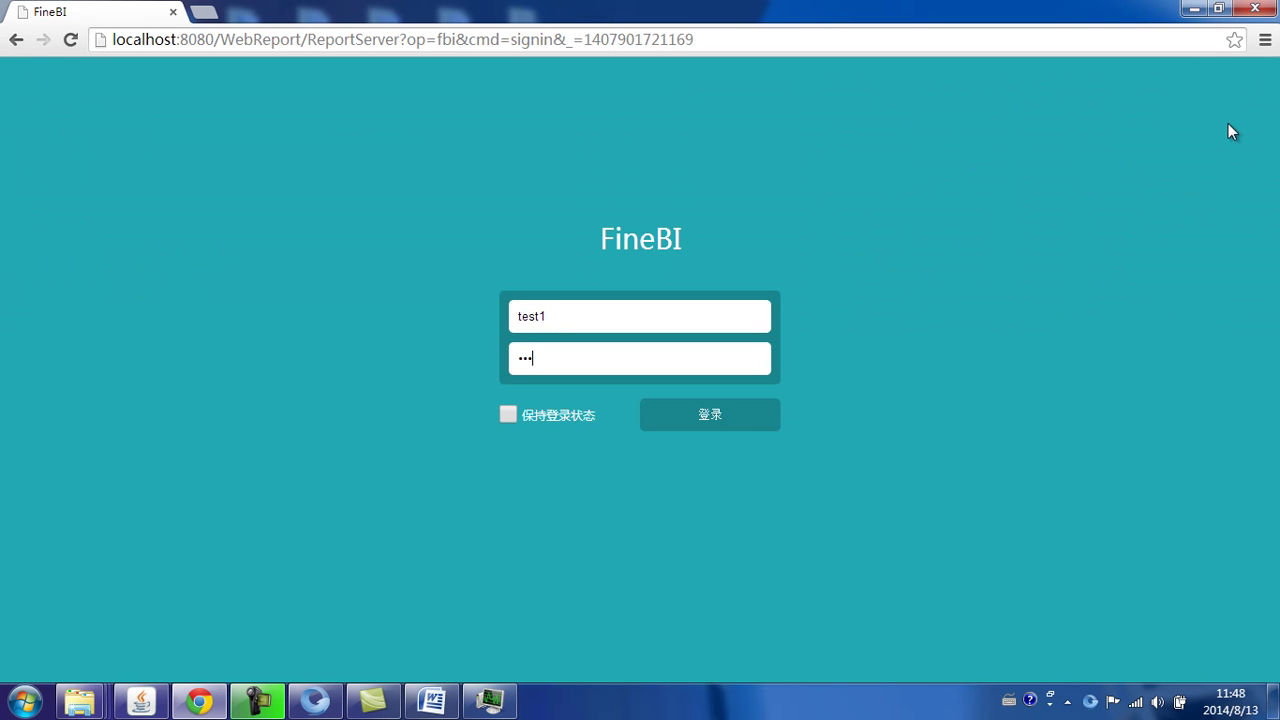
pyautogui.press('Return')
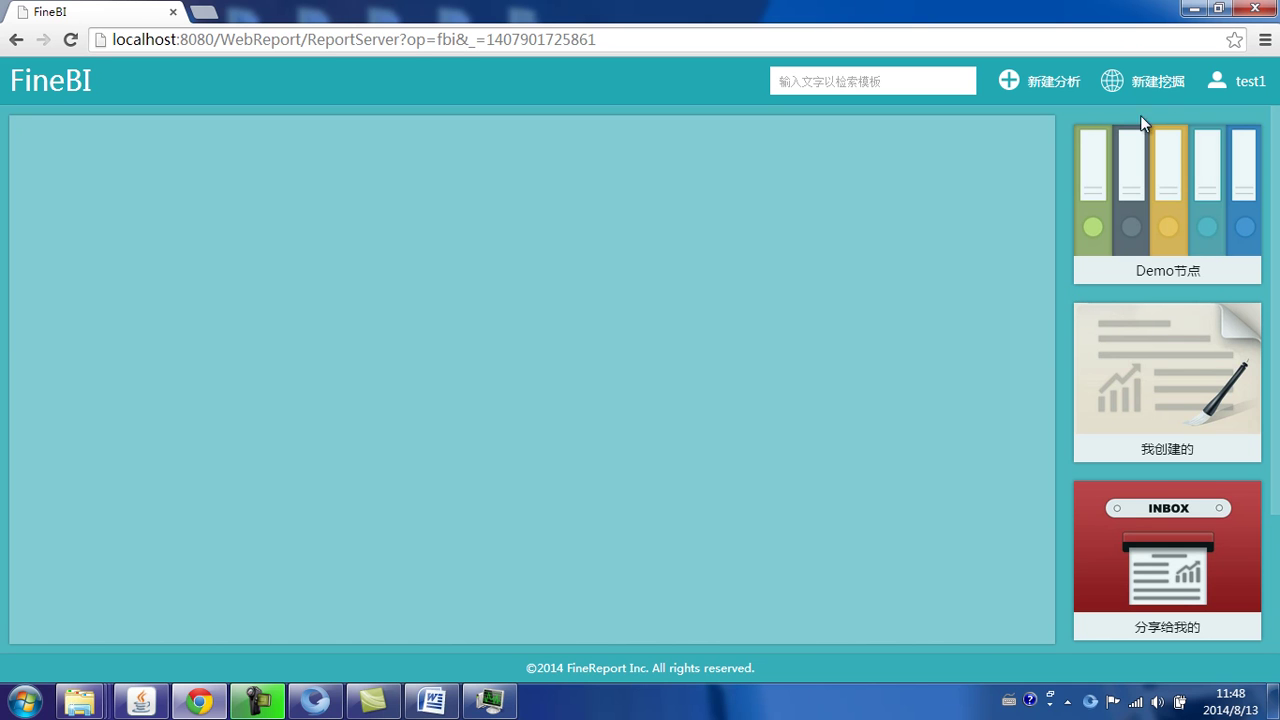
pyautogui.click(1174, 218)
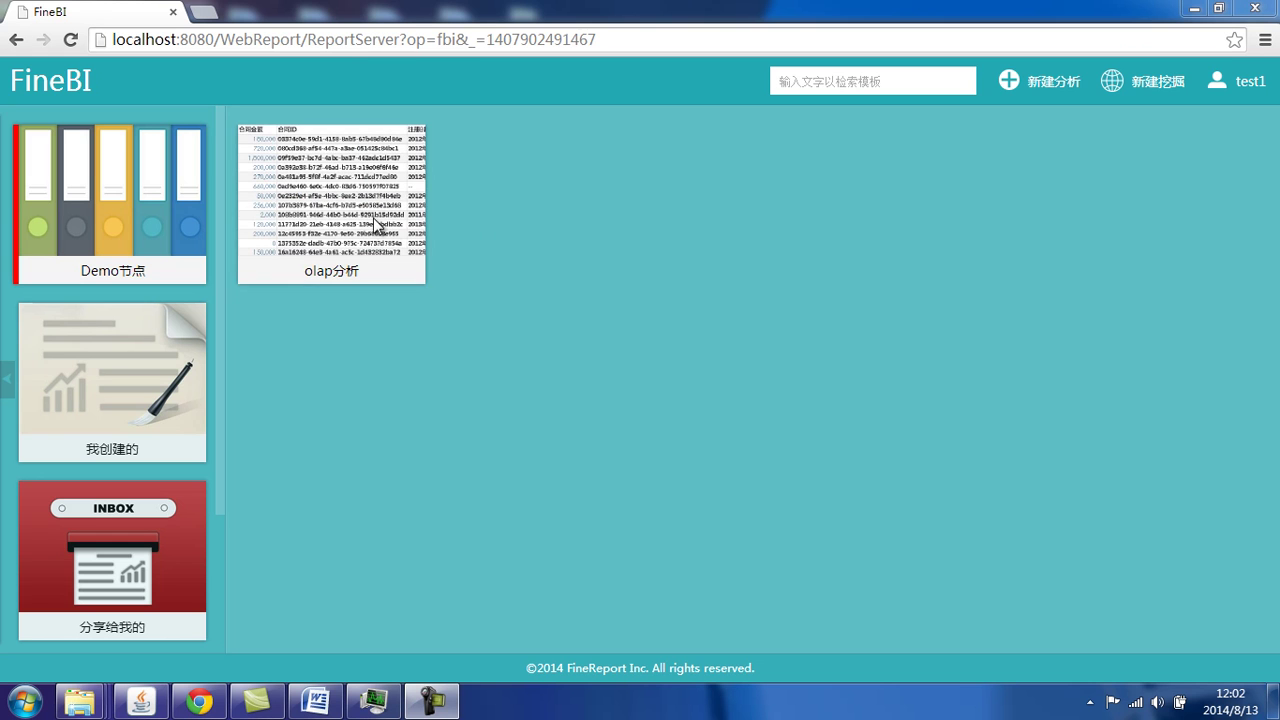
# Step: Try opening olap分析 as test1, see the no-permission message, and return home
pyautogui.click(312, 208)
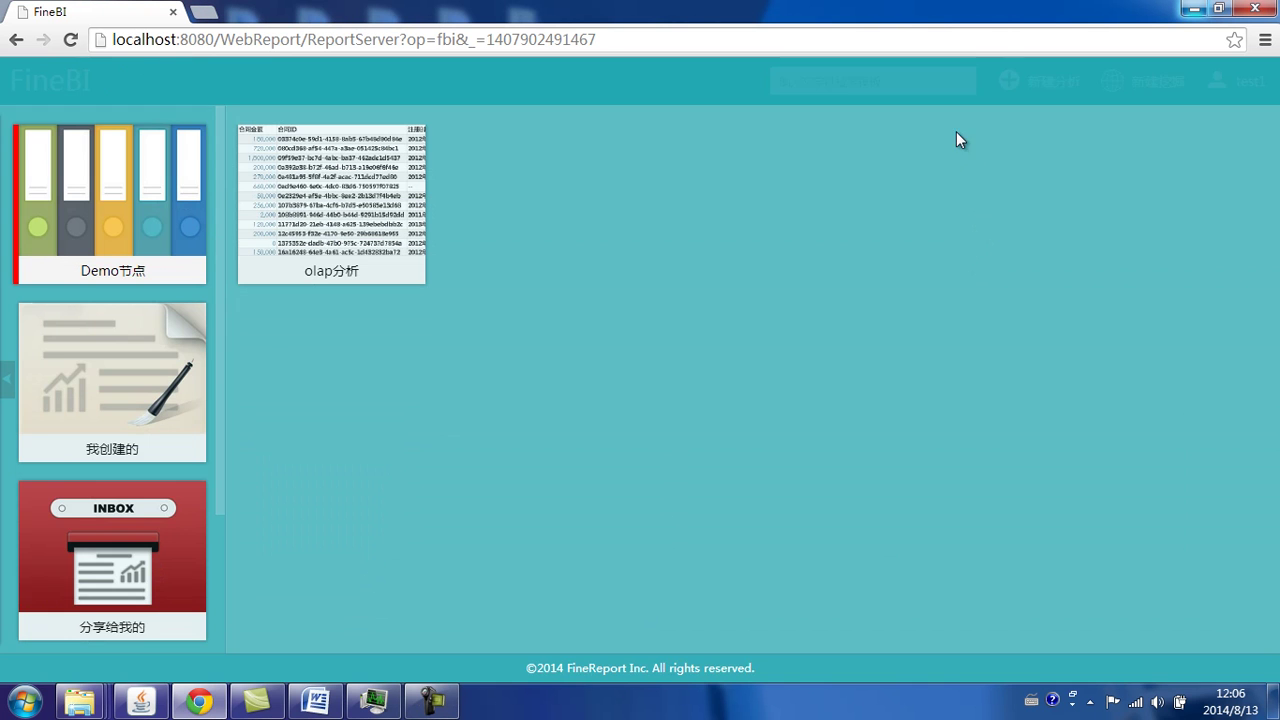
pyautogui.click(1034, 89)
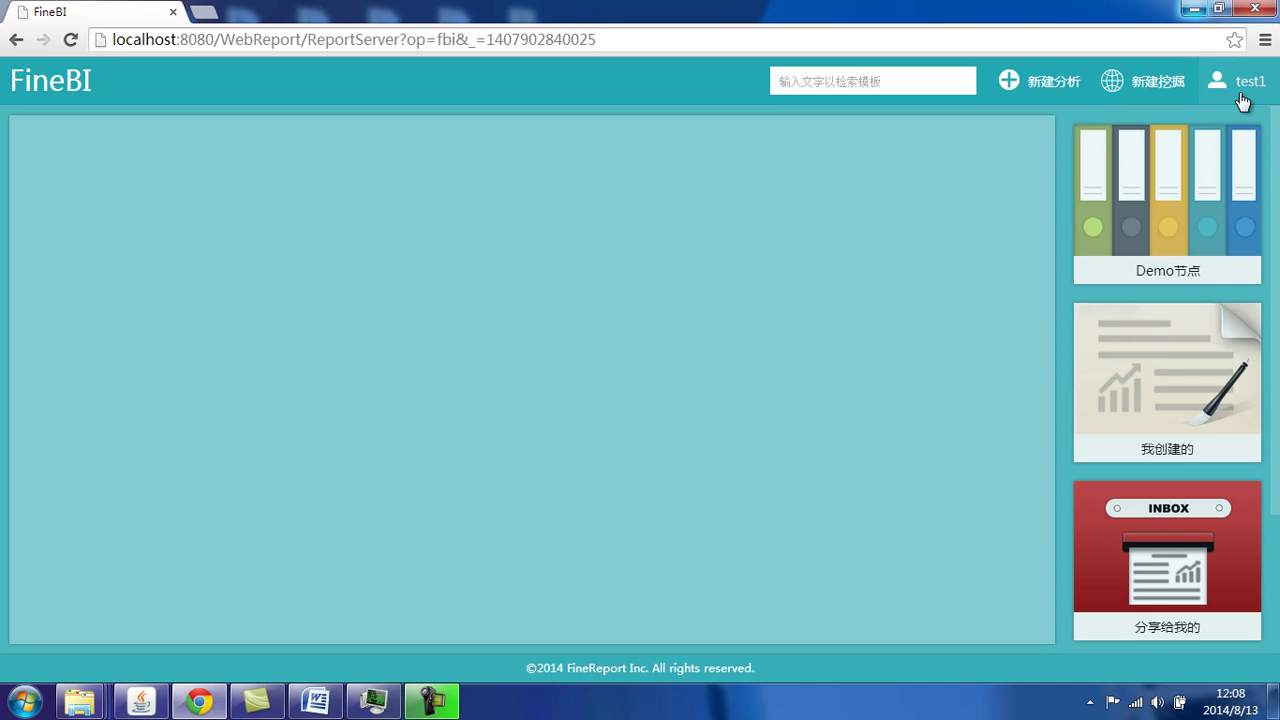
# Step: Sign out test1 and log back in as sa with the admin password
pyautogui.click(1212, 92)
pyautogui.click(1220, 123)
pyautogui.write('sa')
pyautogui.press('Tab')
pyautogui.write('123')
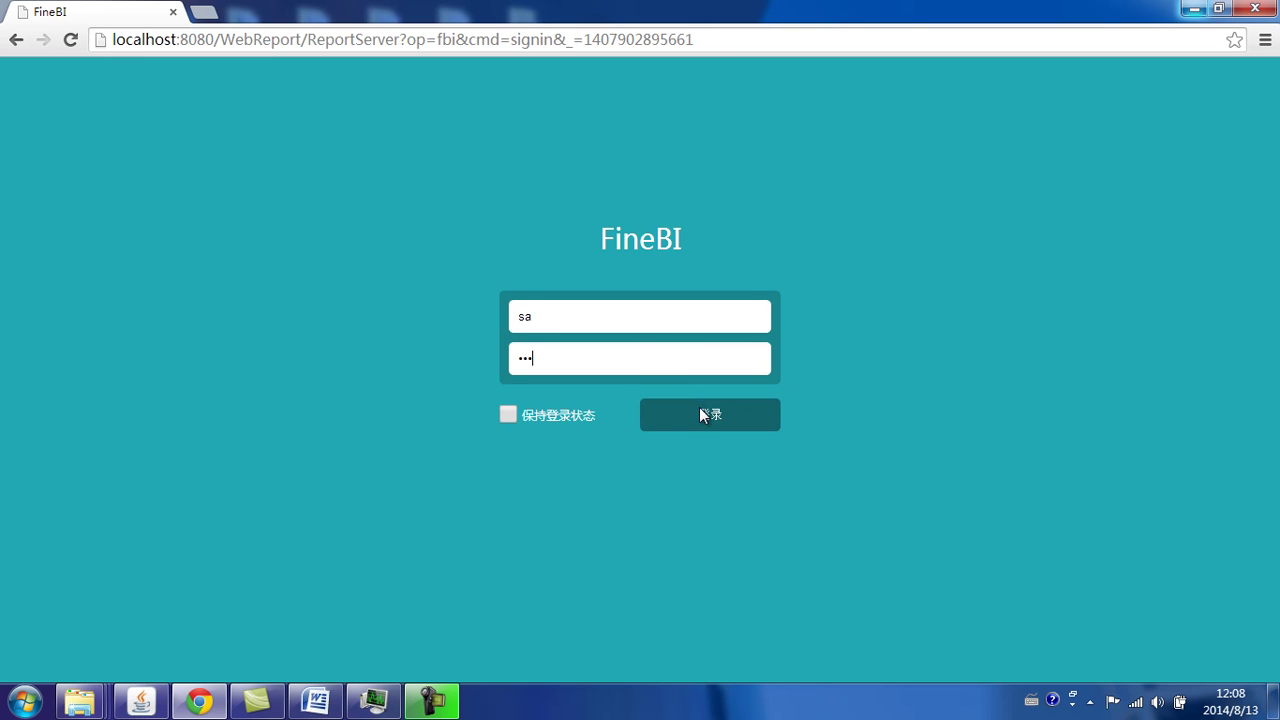
pyautogui.click(699, 407)
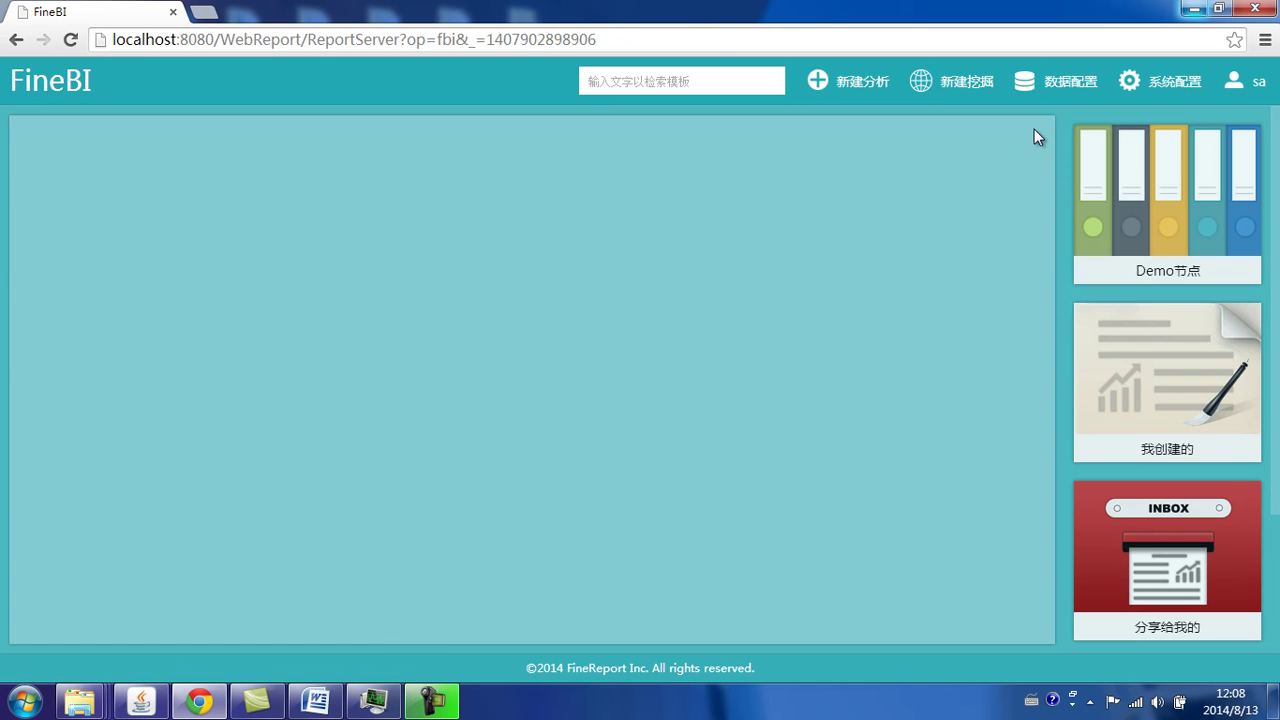
# Step: Go to 数据配置 › 权限配置管理 to view BIDemo's package permissions
pyautogui.click(1072, 84)
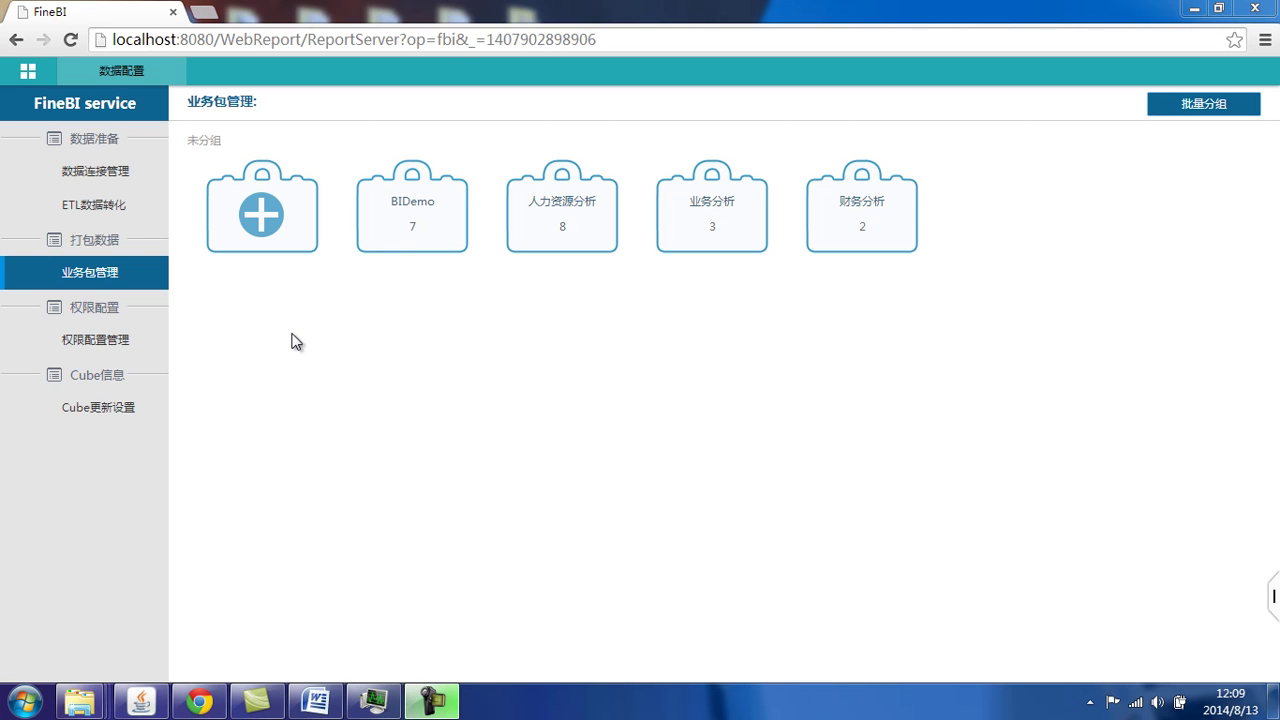
pyautogui.click(97, 345)
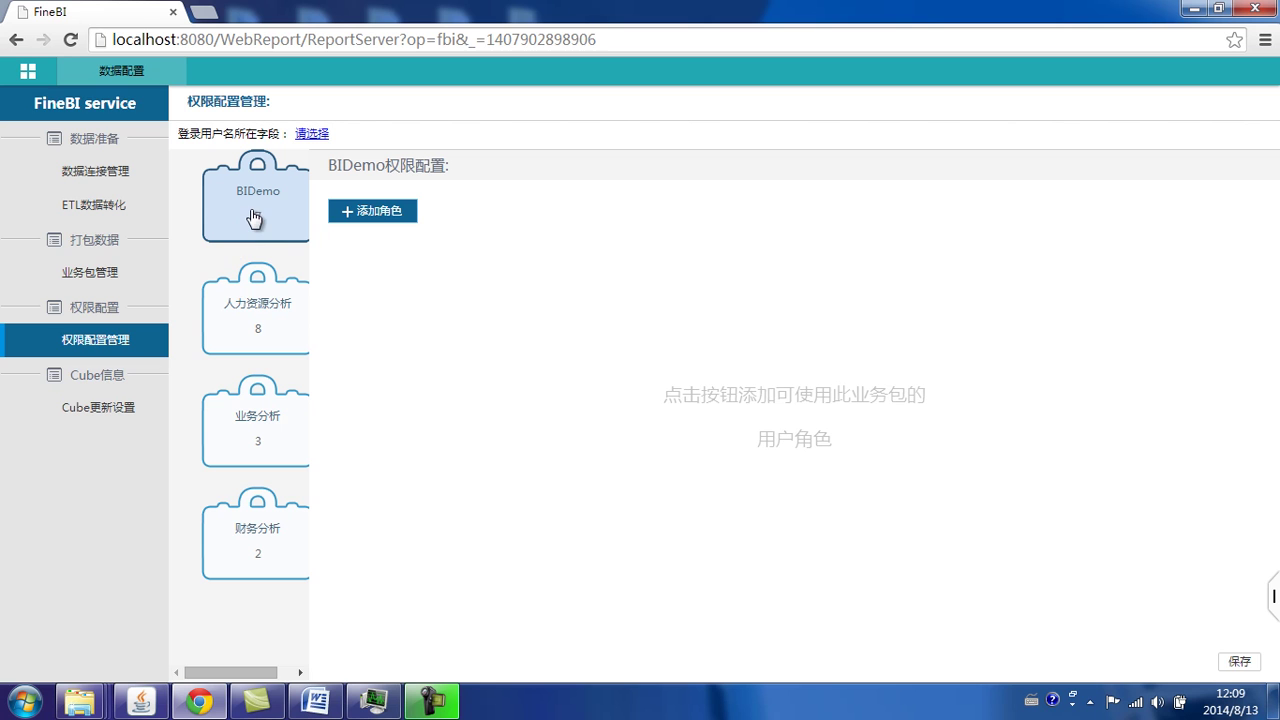
# Step: Add the 人力资源的部长 role to BIDemo and open its condition settings
pyautogui.click(381, 221)
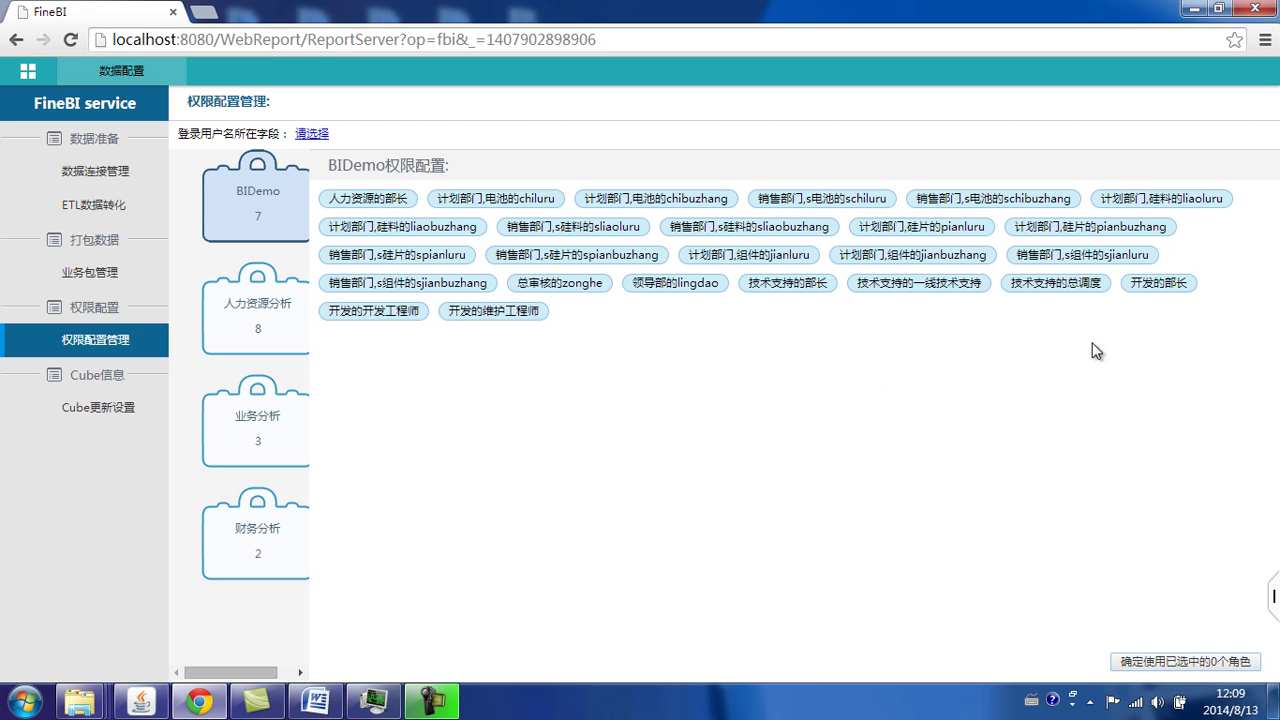
pyautogui.click(378, 199)
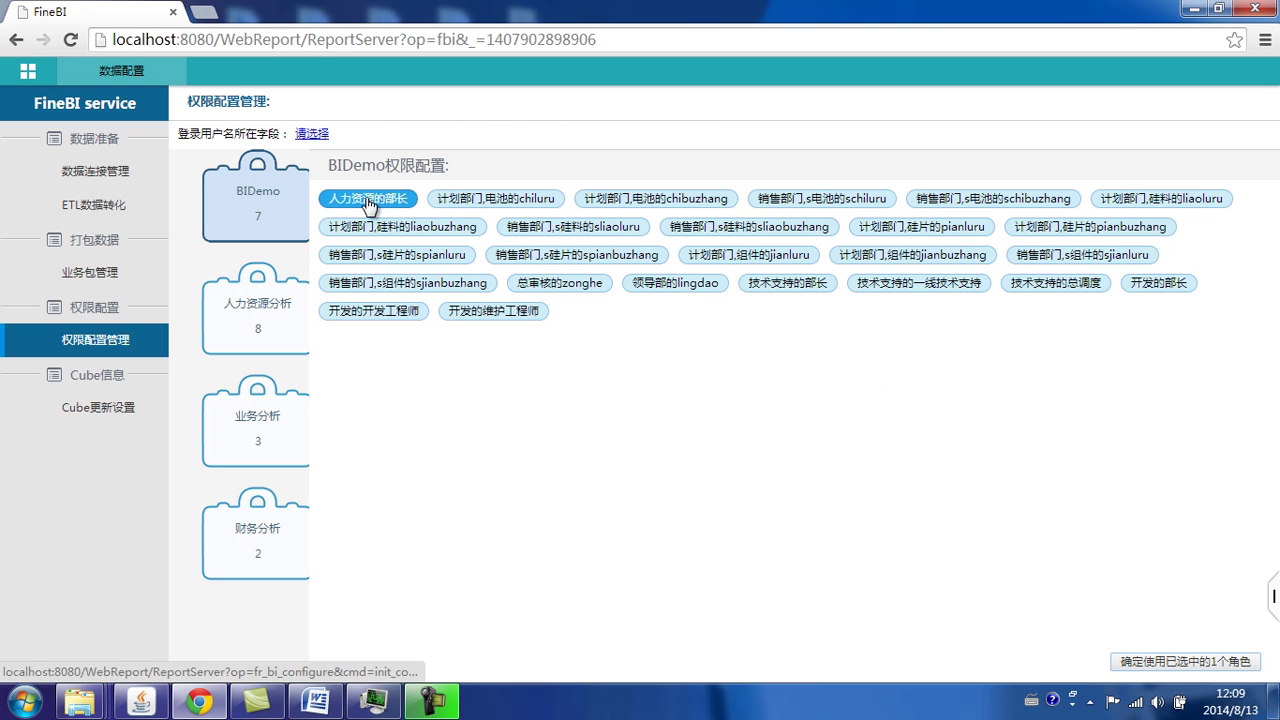
pyautogui.click(1190, 662)
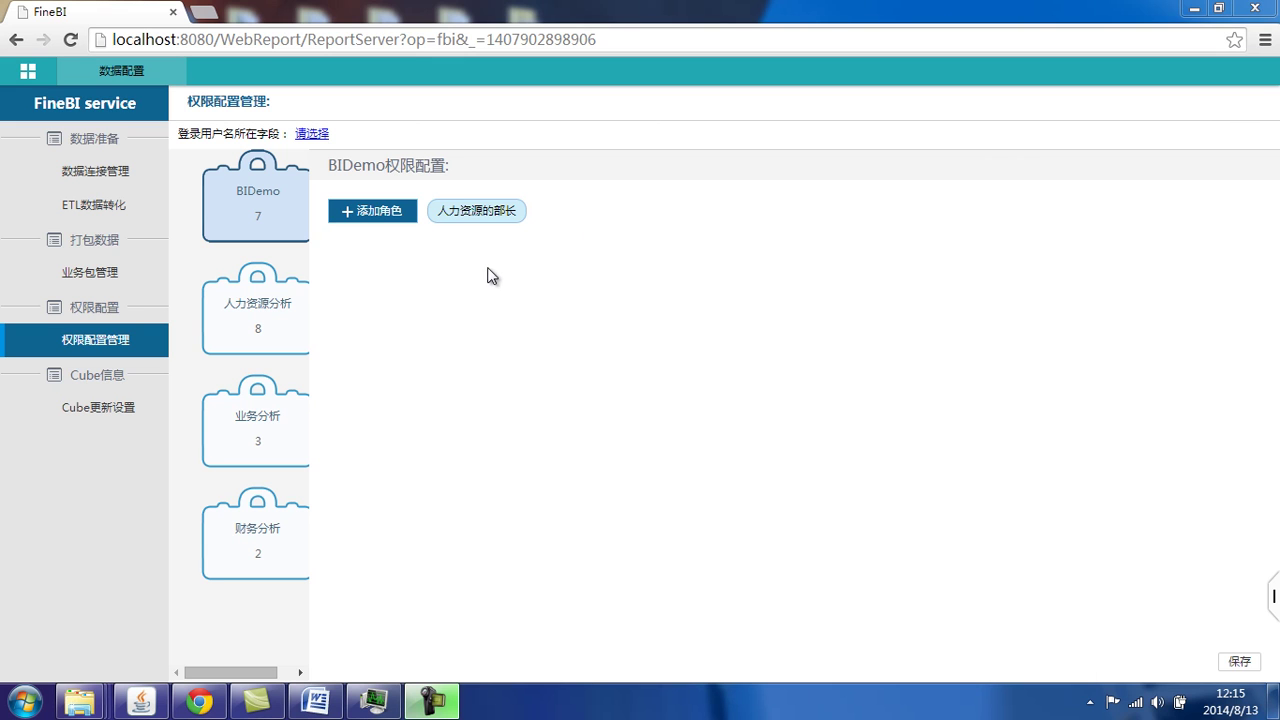
pyautogui.click(489, 224)
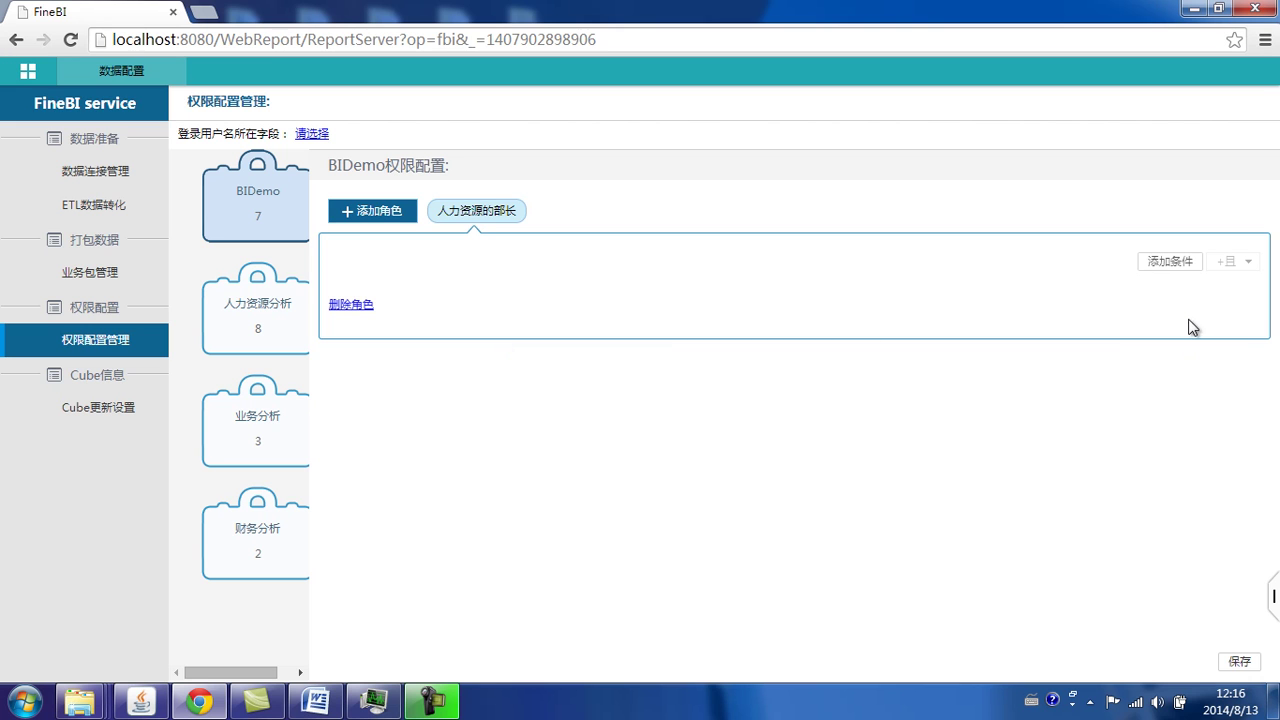
# Step: Add a condition limiting 分公司信息's 分公司名称 to 北京 for this role and save
pyautogui.click(1158, 268)
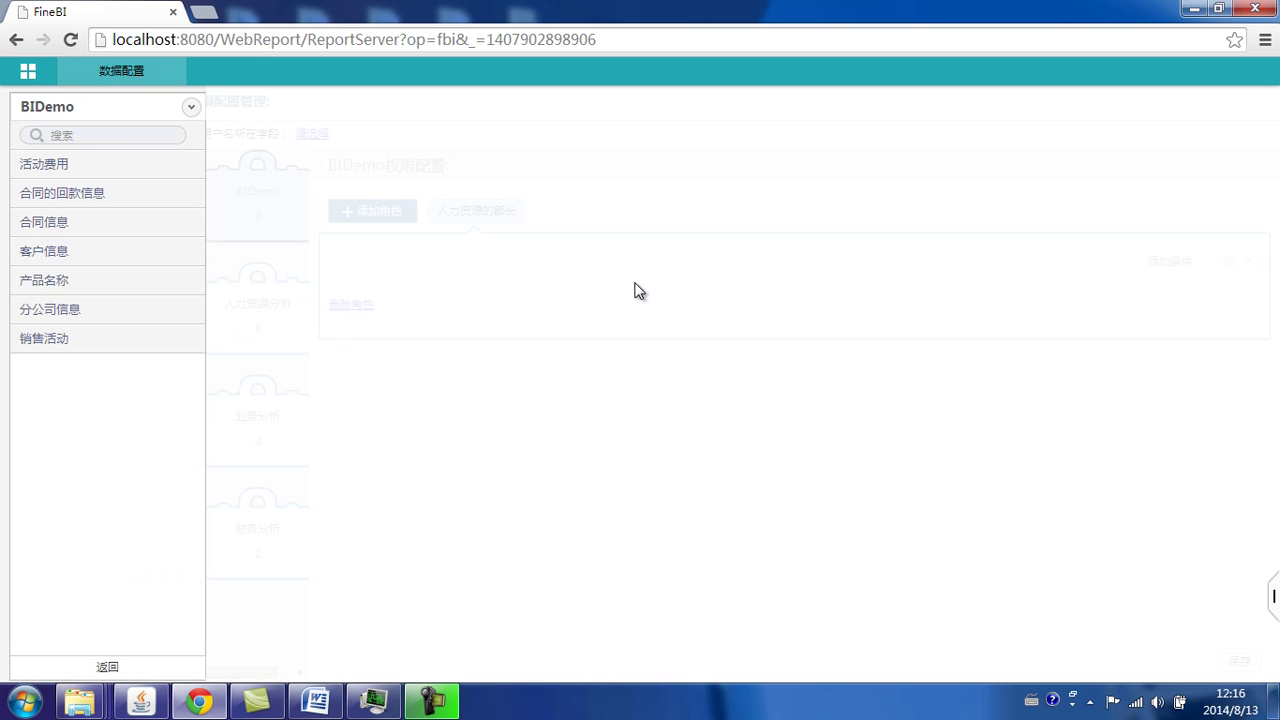
pyautogui.click(113, 309)
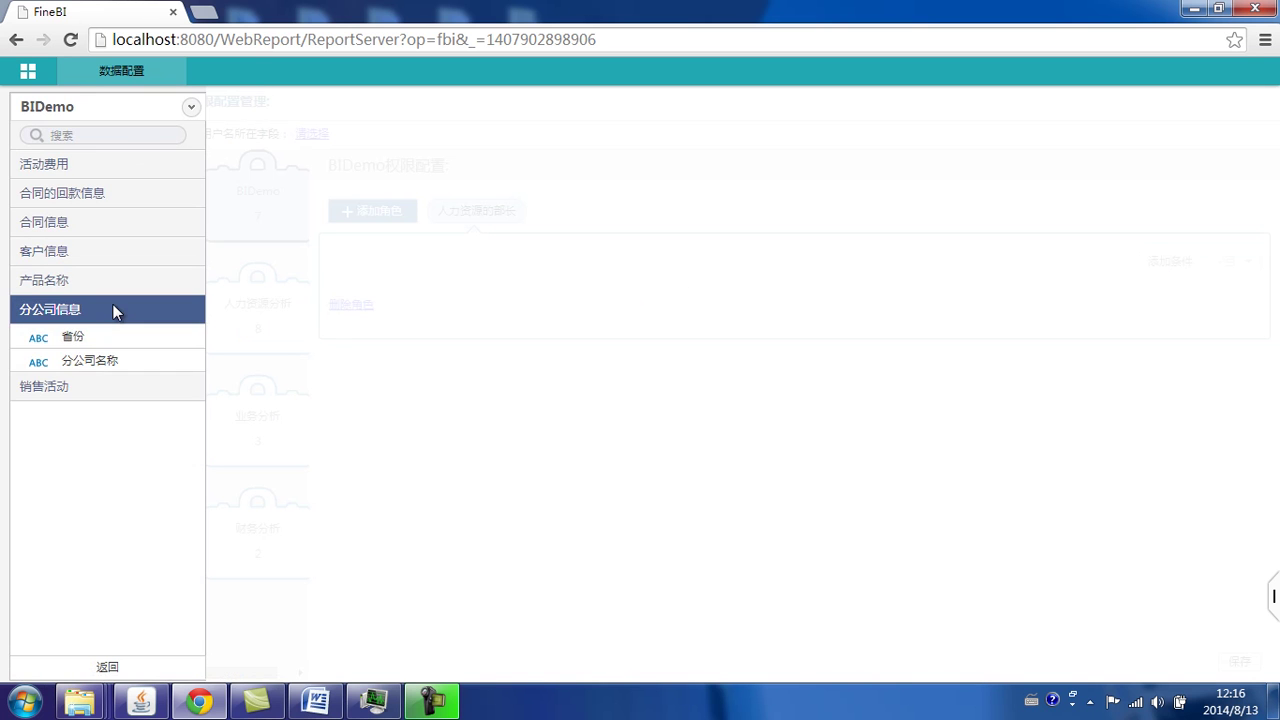
pyautogui.click(115, 368)
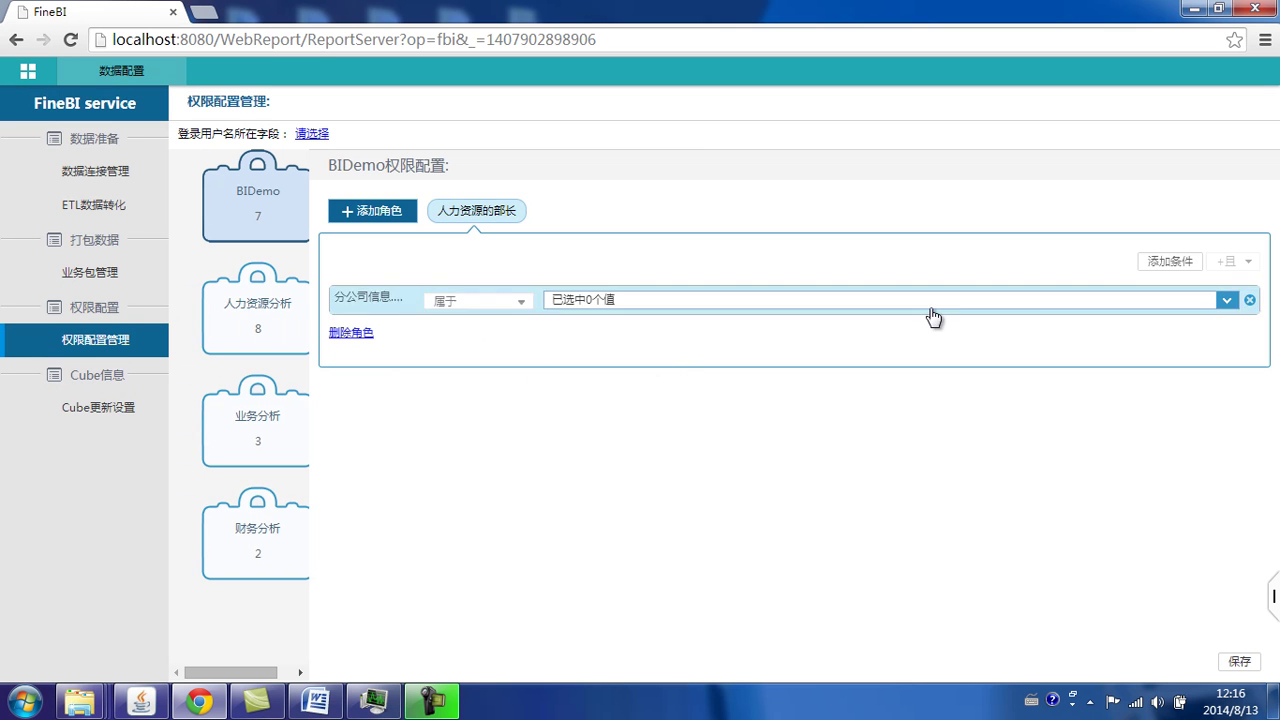
pyautogui.click(1180, 305)
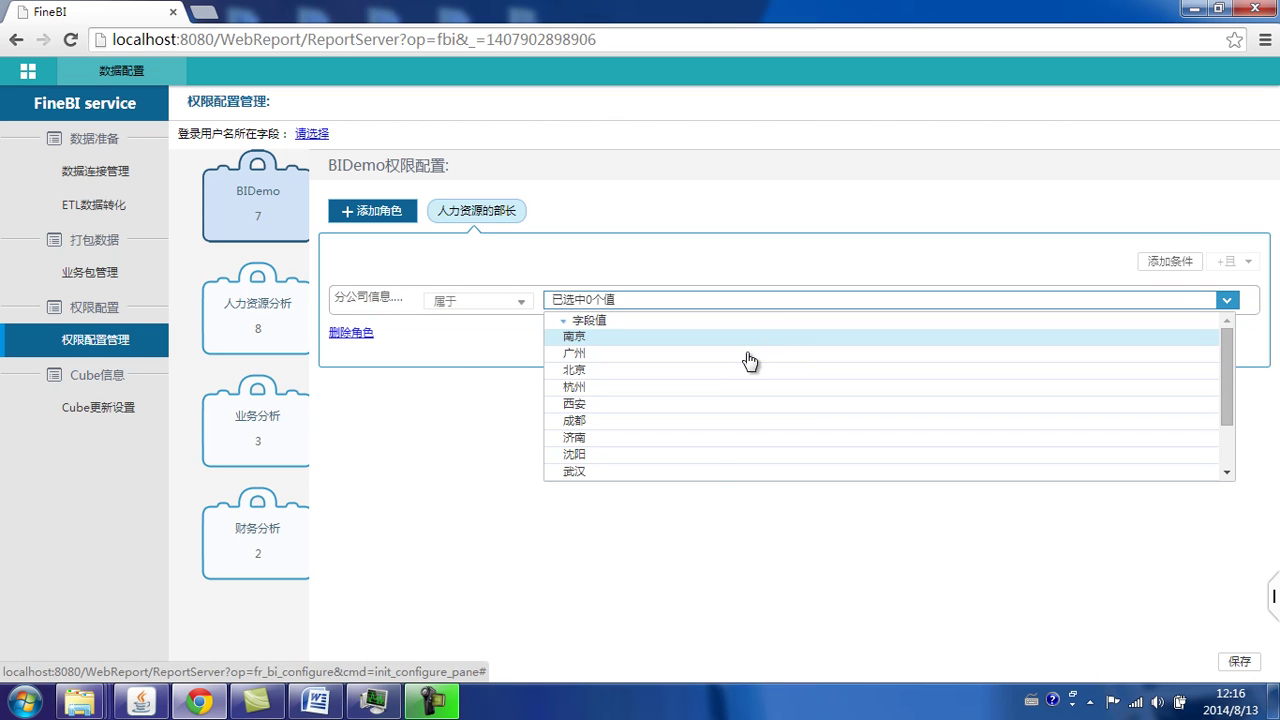
pyautogui.click(735, 371)
pyautogui.click(481, 346)
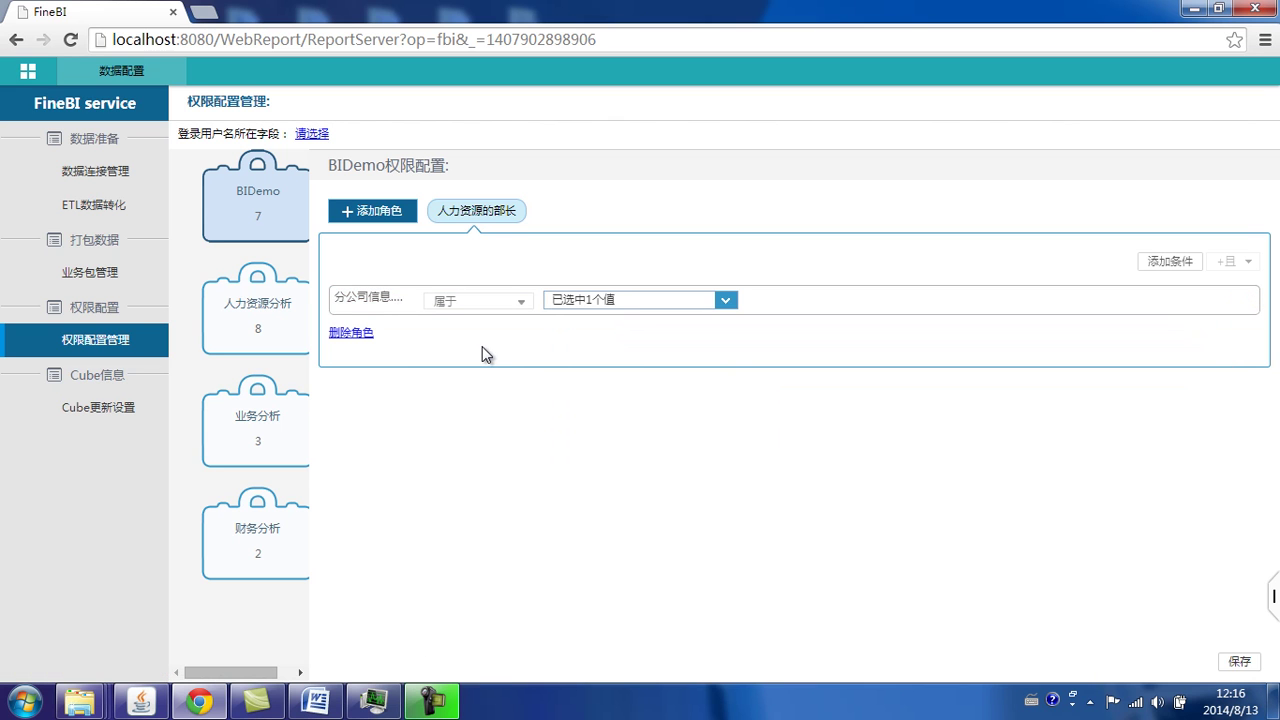
pyautogui.click(1240, 662)
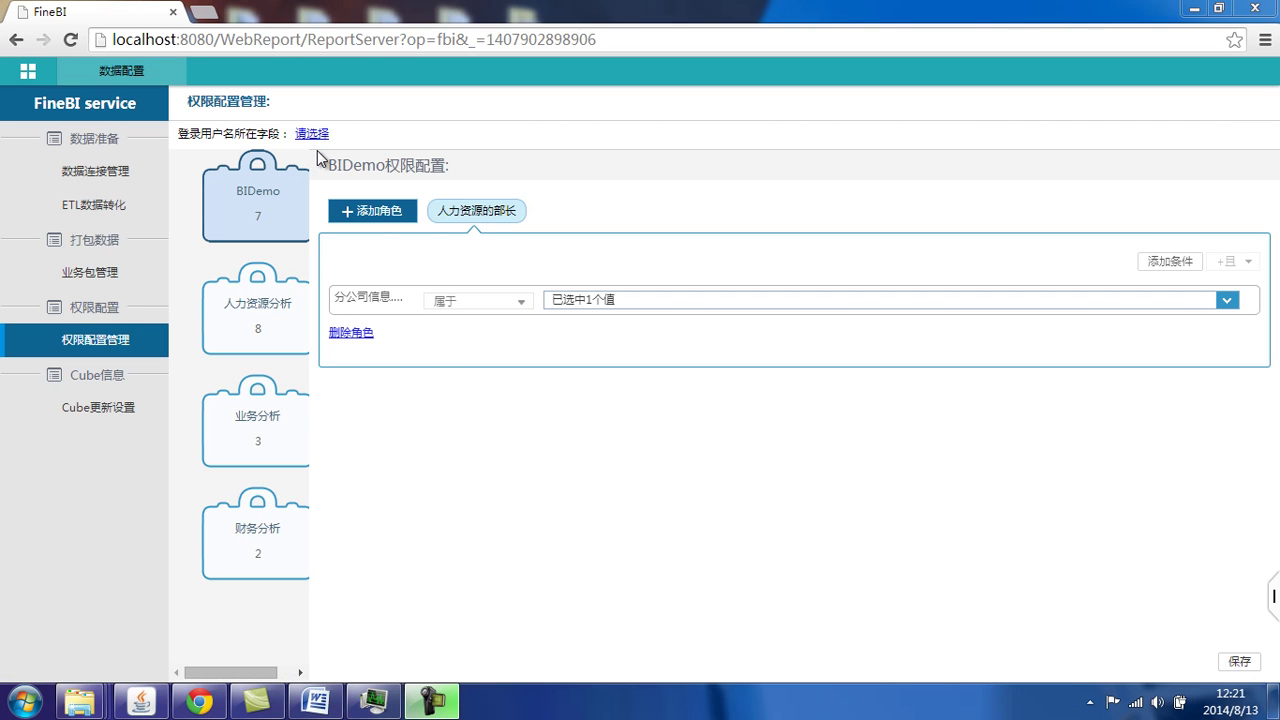
# Step: Update the cube immediately, then open the olap分析 report from Demo节点 as admin
pyautogui.click(116, 410)
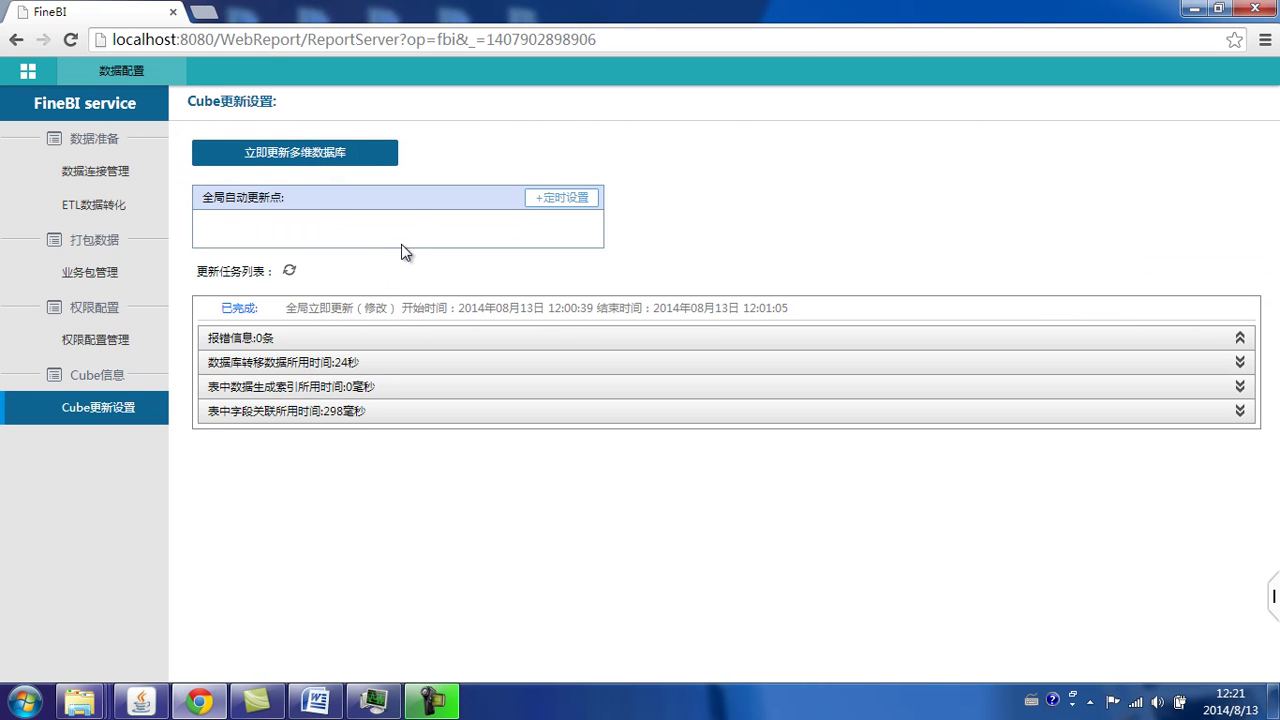
pyautogui.click(303, 155)
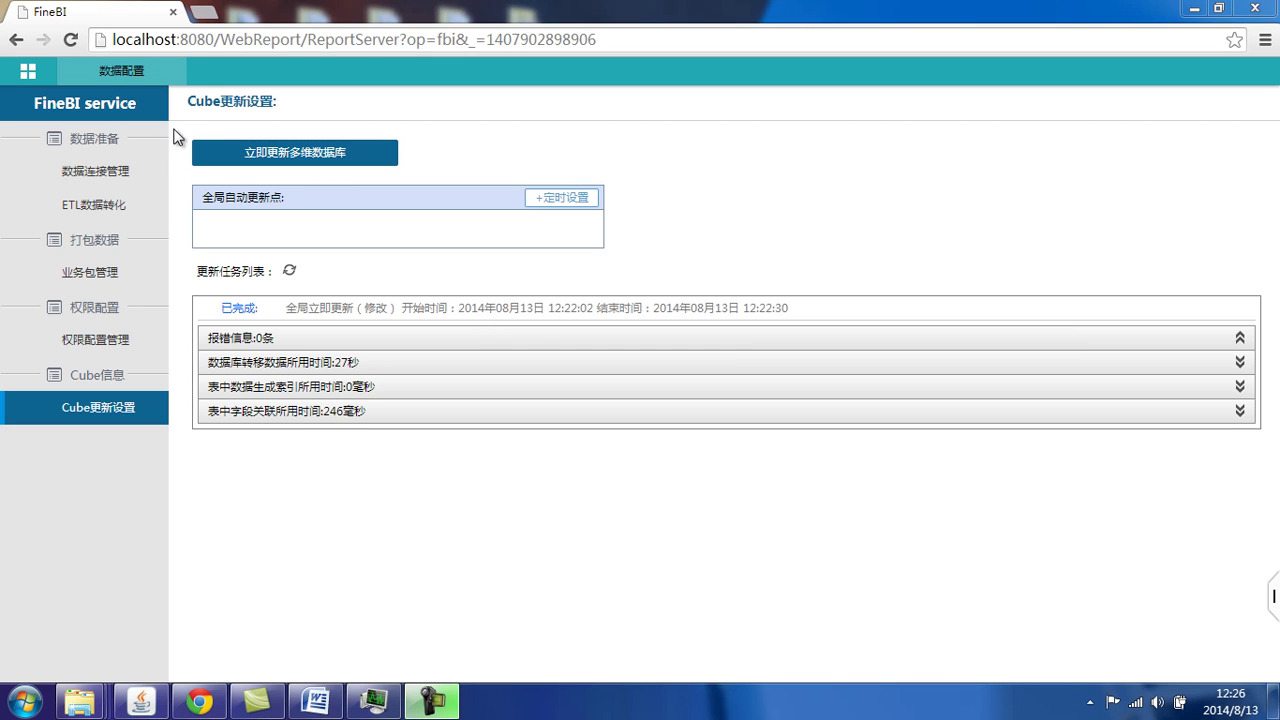
pyautogui.click(180, 63)
pyautogui.click(142, 206)
pyautogui.click(300, 250)
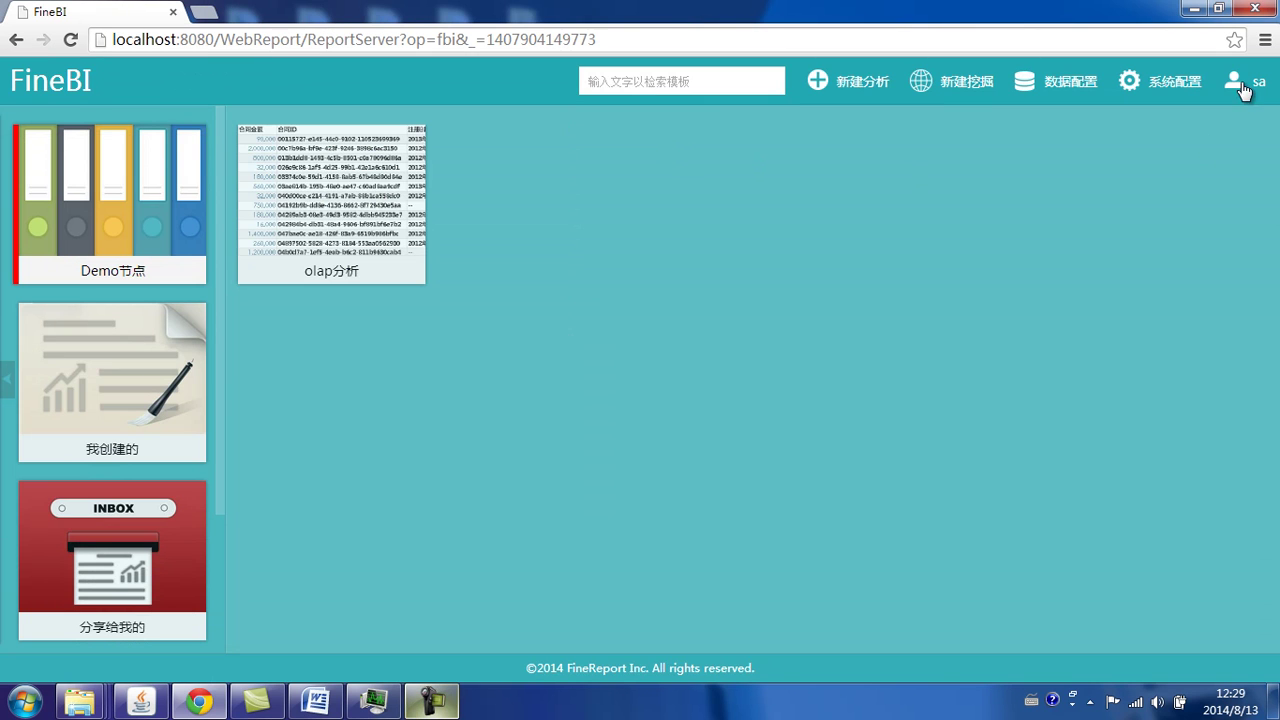
# Step: Log out of sa and log in as test1 with its password
pyautogui.click(1250, 81)
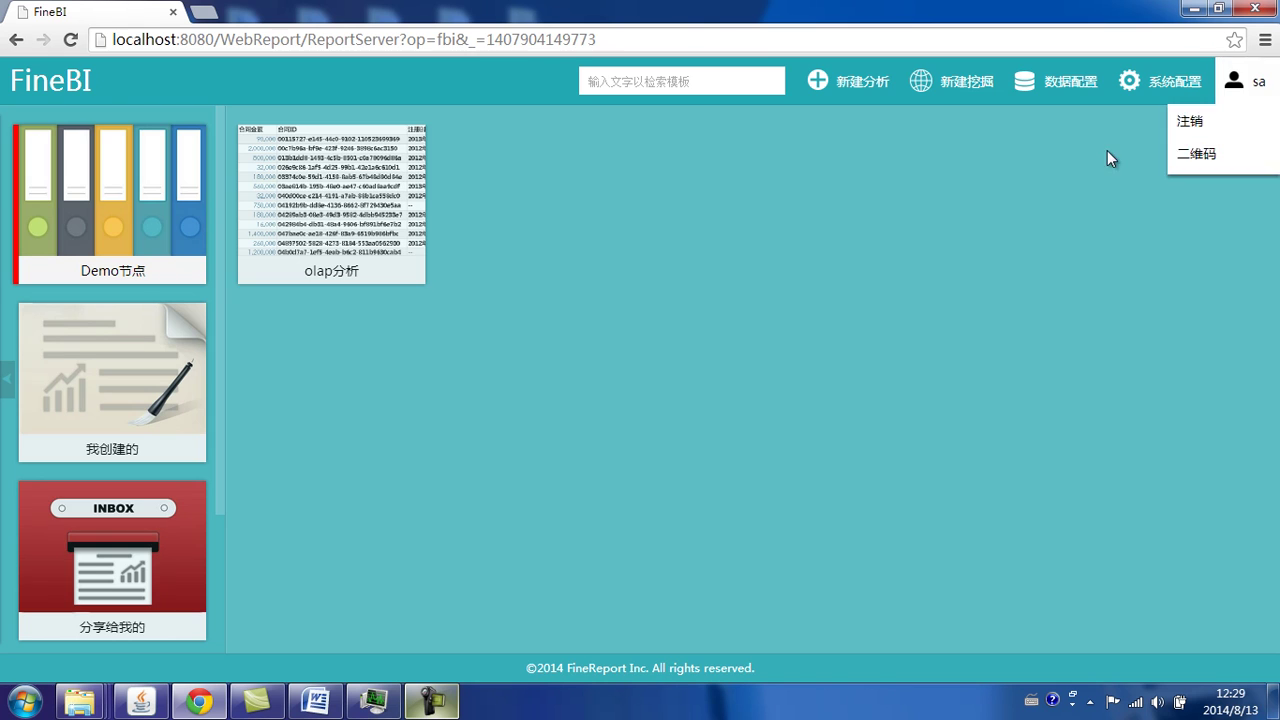
pyautogui.click(1190, 121)
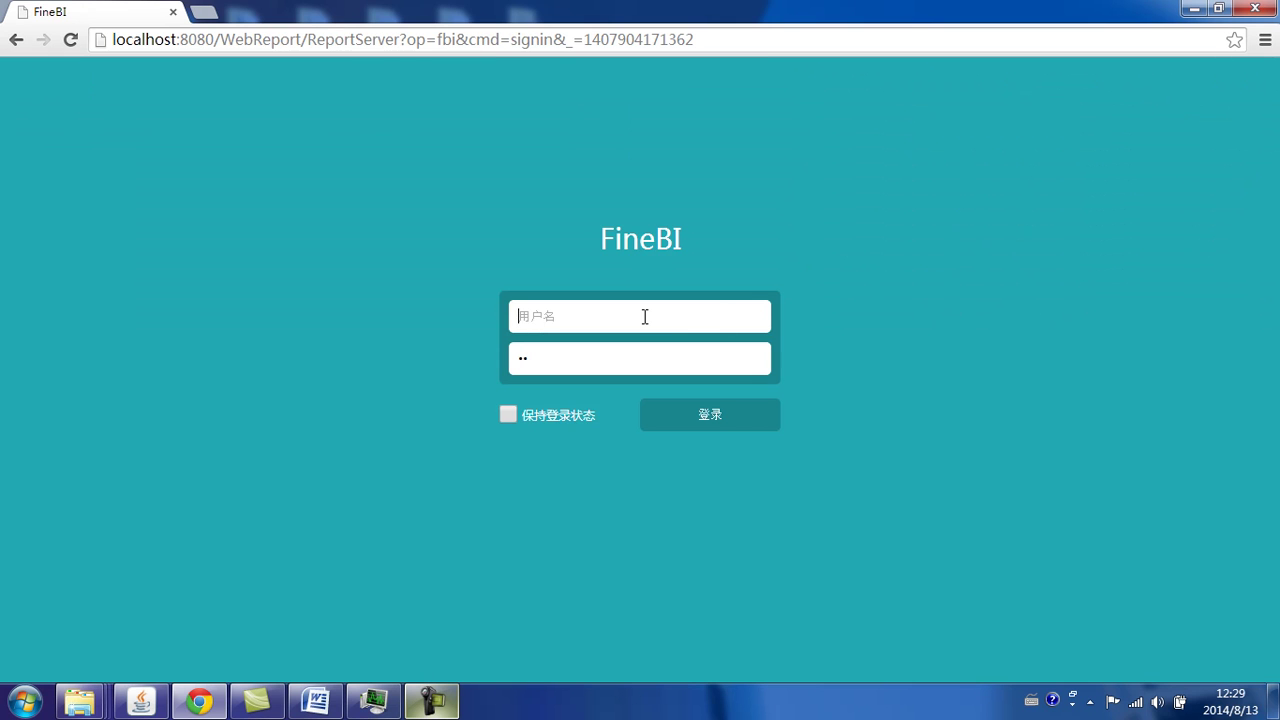
pyautogui.write('test1')
pyautogui.press('Tab')
pyautogui.write('123')
pyautogui.click(724, 414)
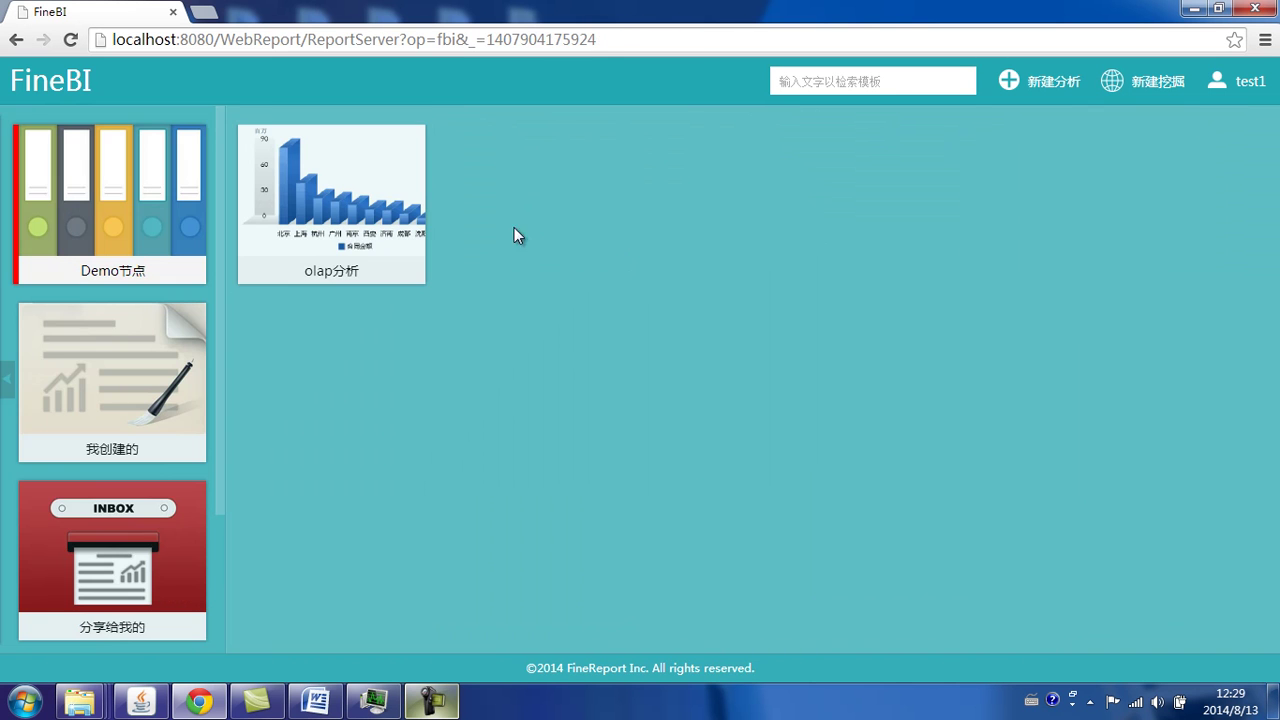
# Step: Open the olap分析 dashboard from the home page thumbnail while signed in as the test user
pyautogui.click(400, 225)
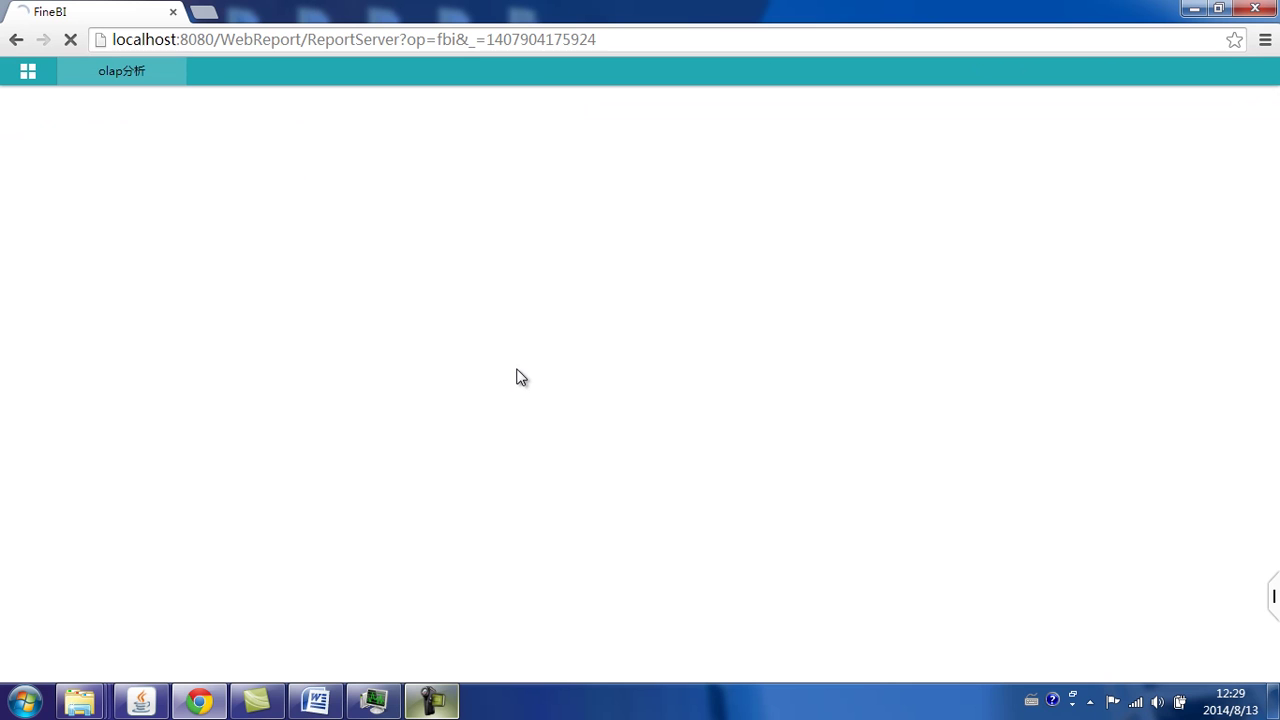